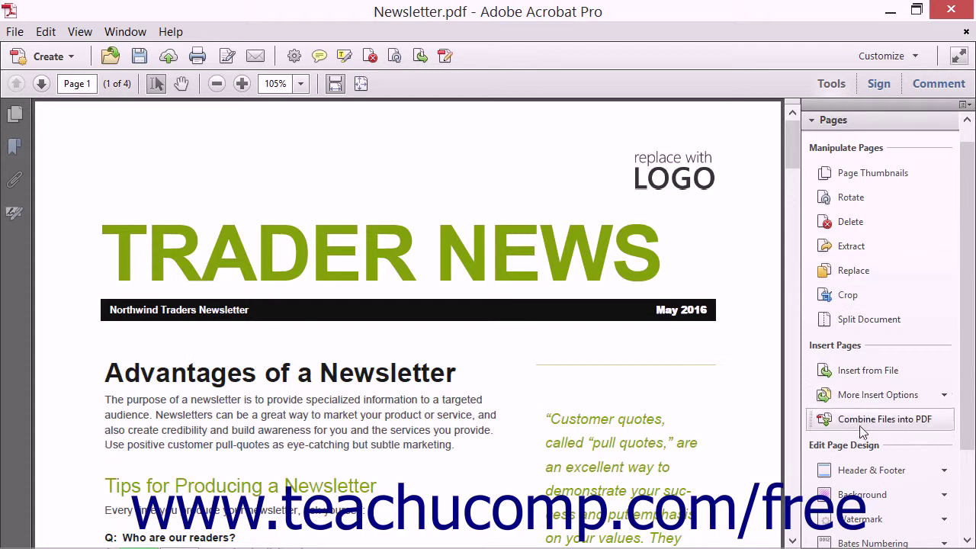
Open the Add Header and Footer dialog from the Header & Footer menu in the Pages panel
click(863, 470)
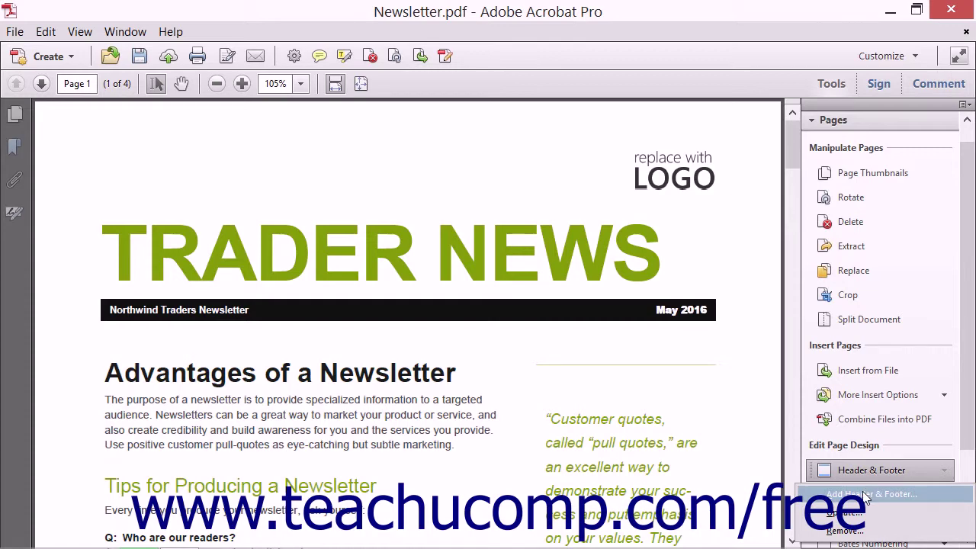
click(865, 494)
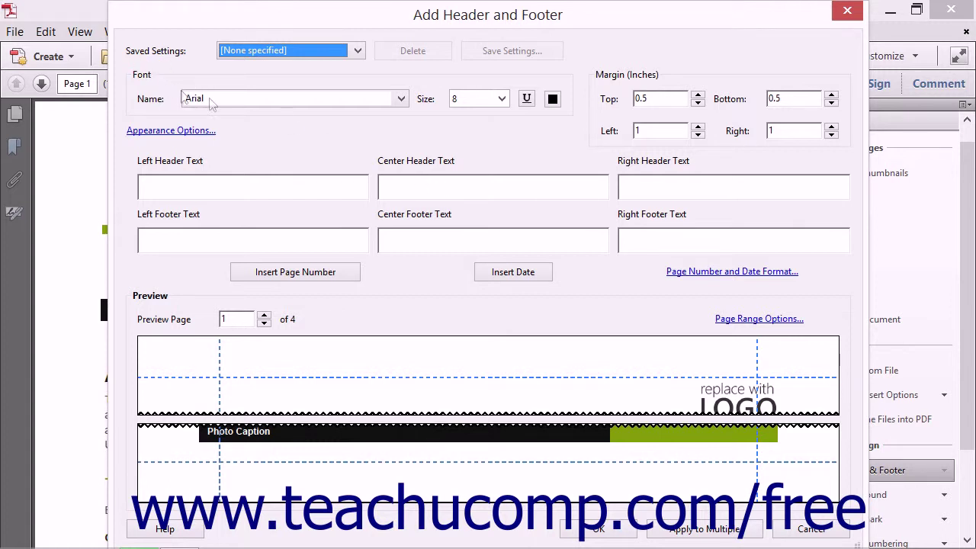
Keep the header and footer text as Arial, size 8, in black
click(401, 100)
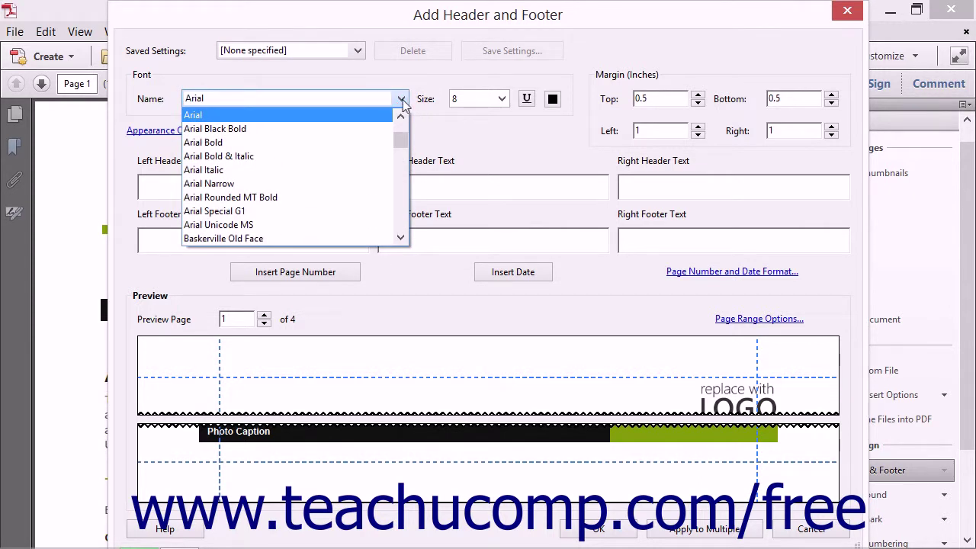
click(508, 106)
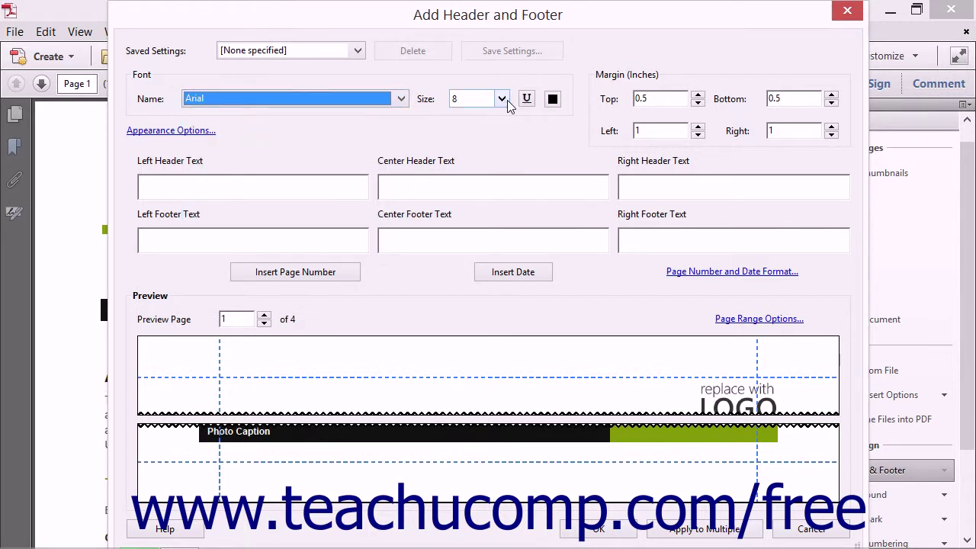
click(508, 106)
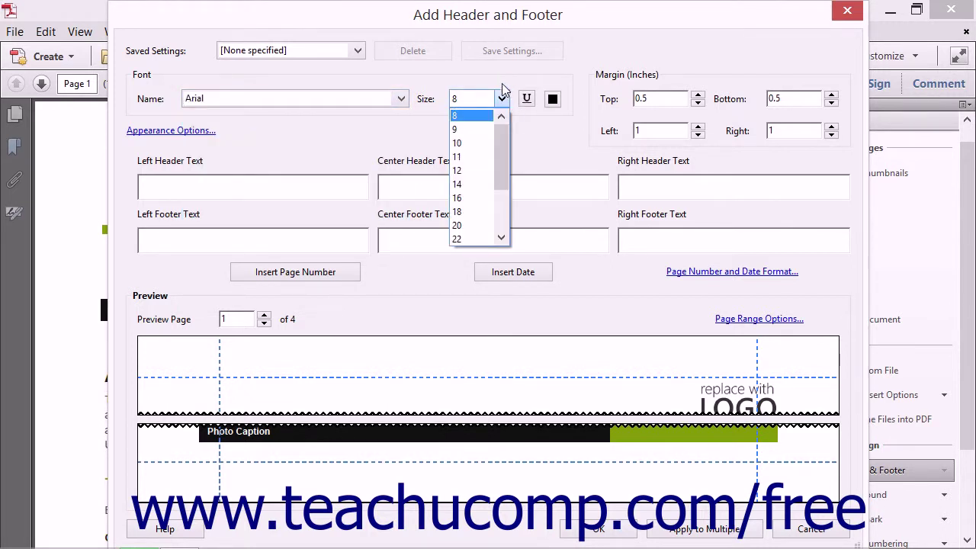
click(501, 82)
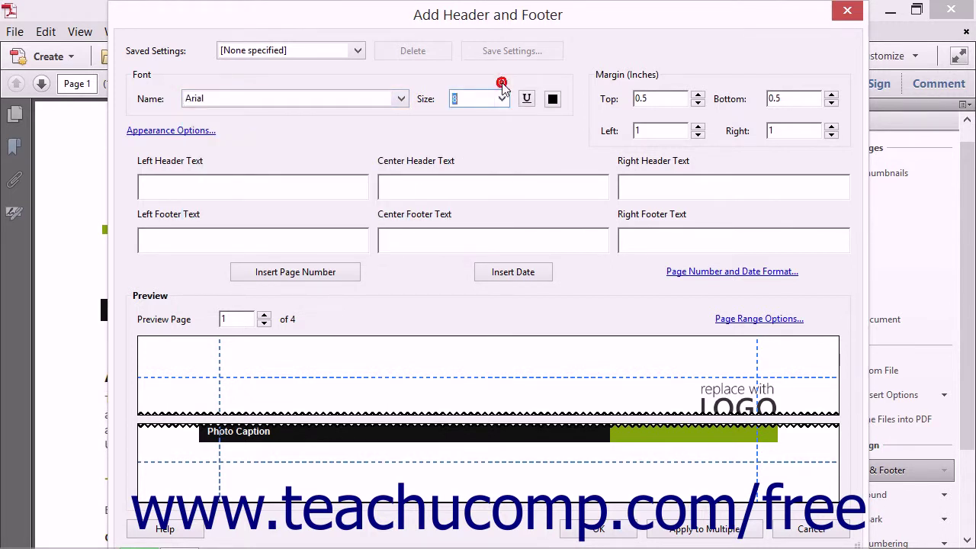
click(552, 101)
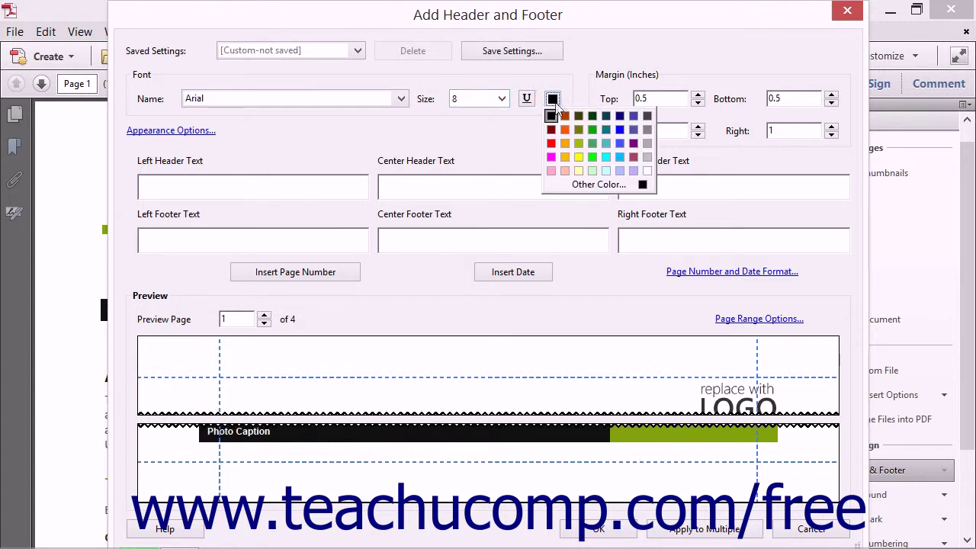
click(551, 114)
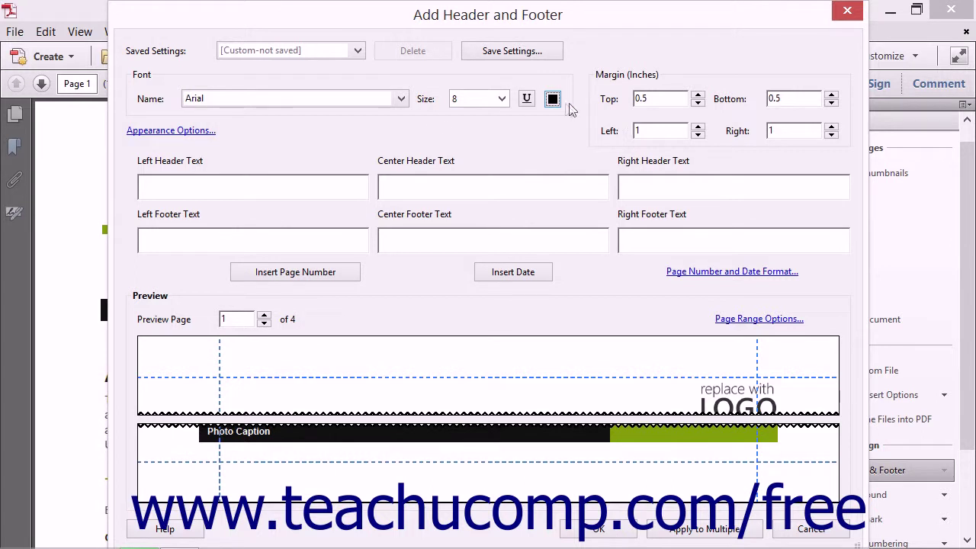
click(206, 131)
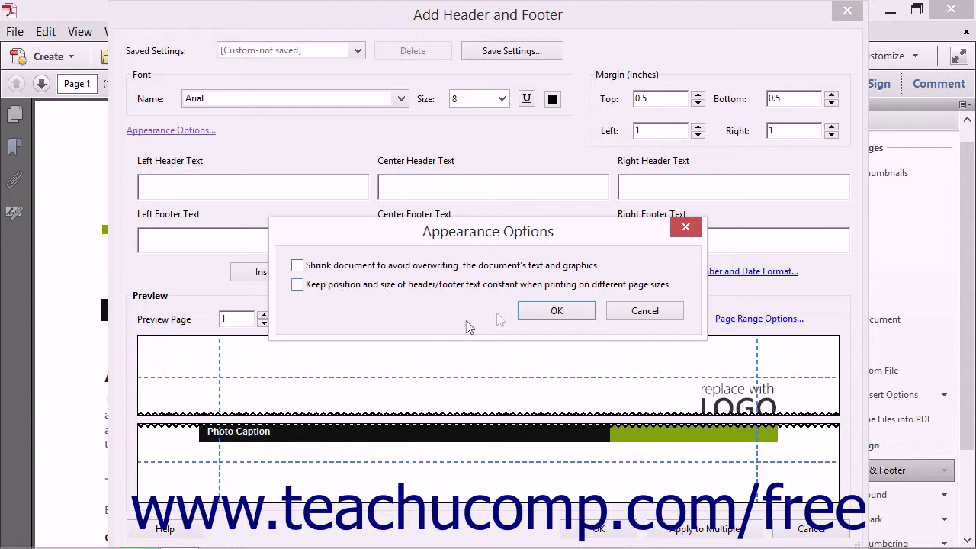
click(554, 312)
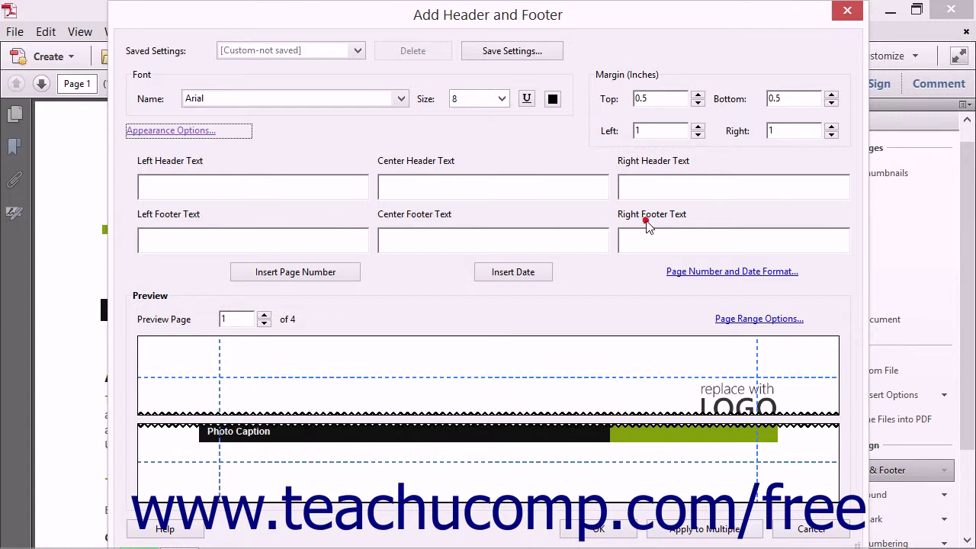
Enter 'TeachUcomp, Inc.' as the centre header text
click(478, 191)
text(TeachU)
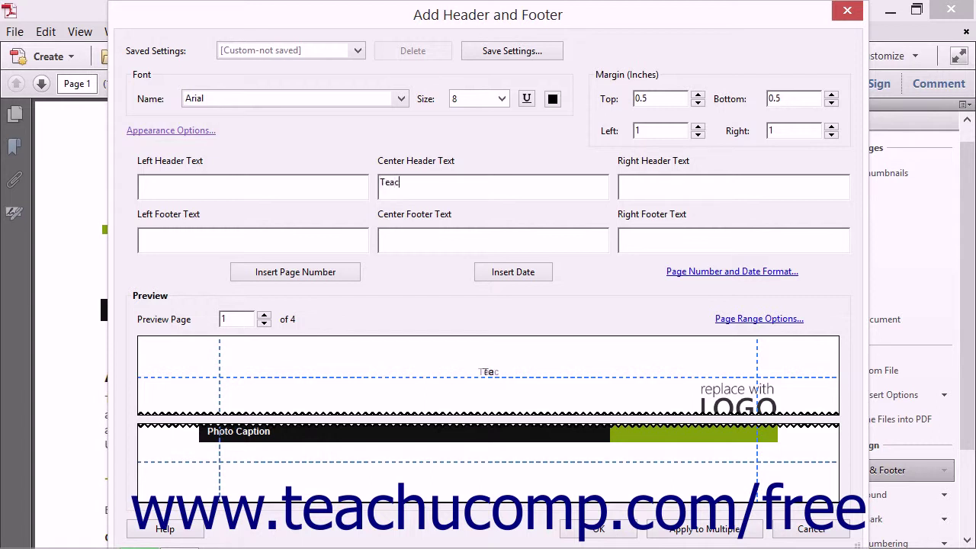
text(comp)
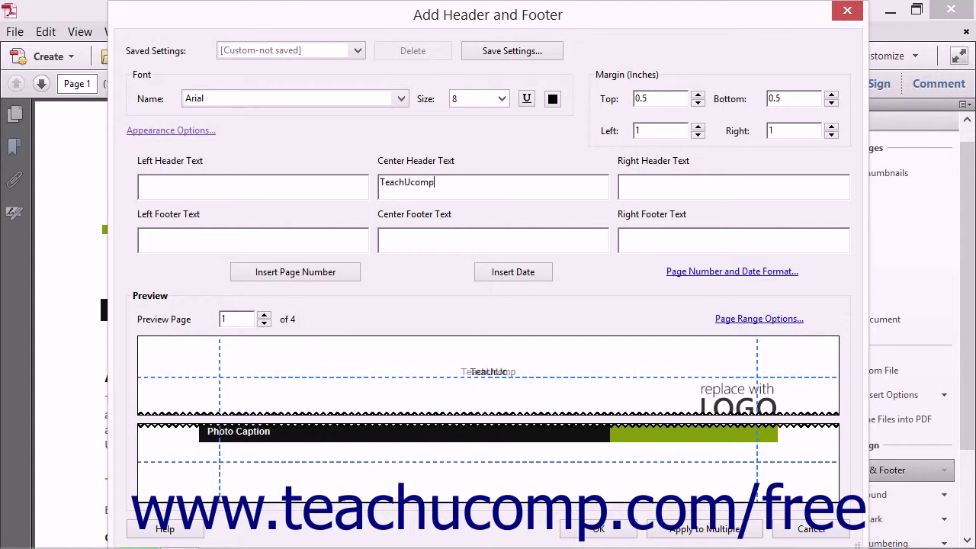
text(, Inc.)
Set page numbers to '1 of n' starting at 1, keeping the m/d date format
click(715, 272)
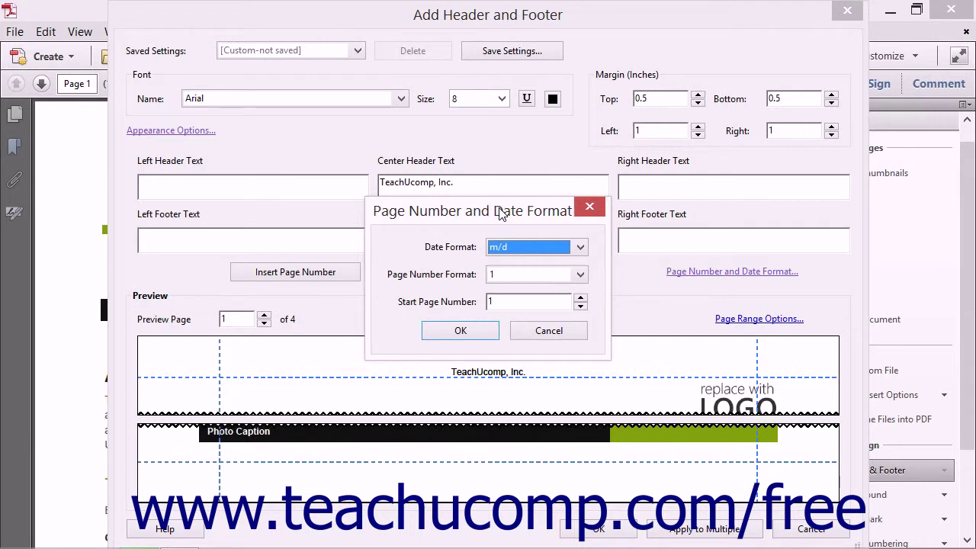
click(579, 250)
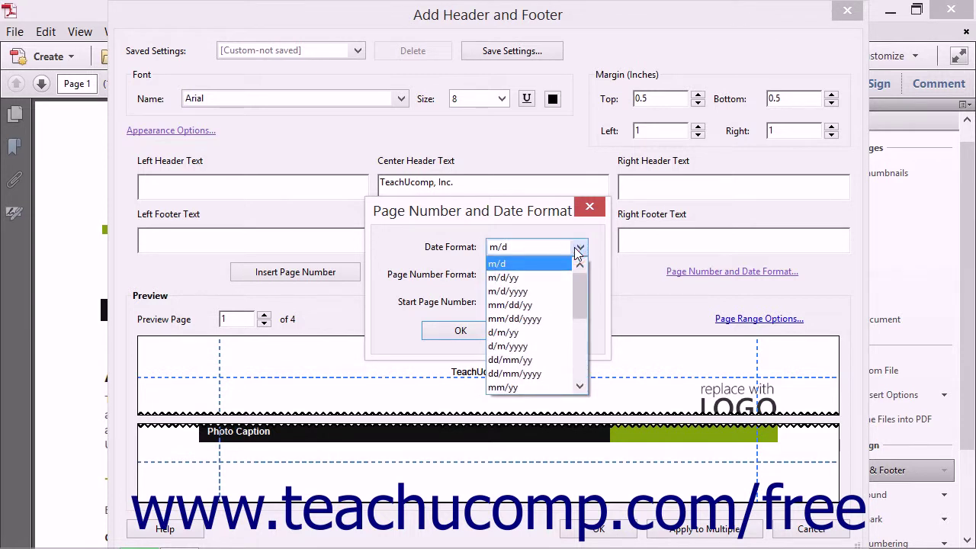
click(393, 249)
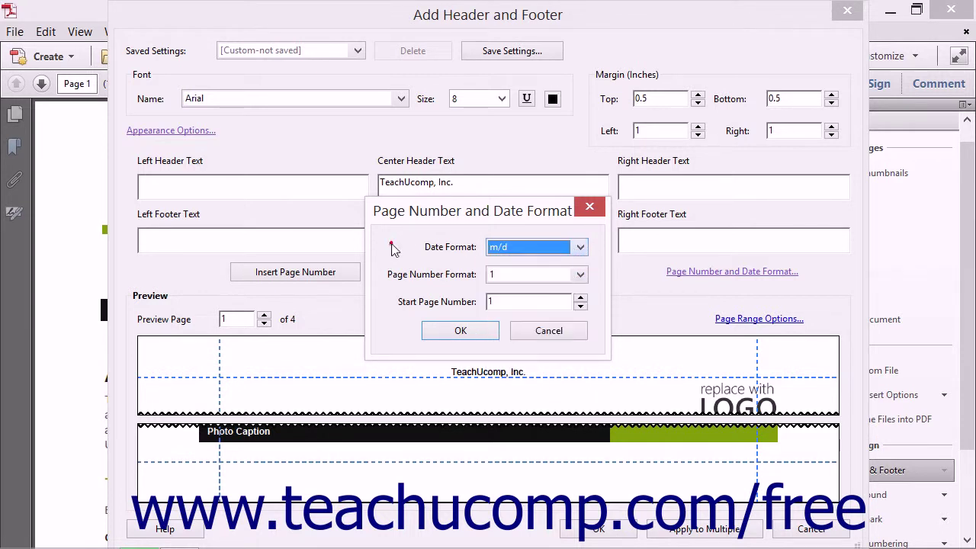
click(580, 276)
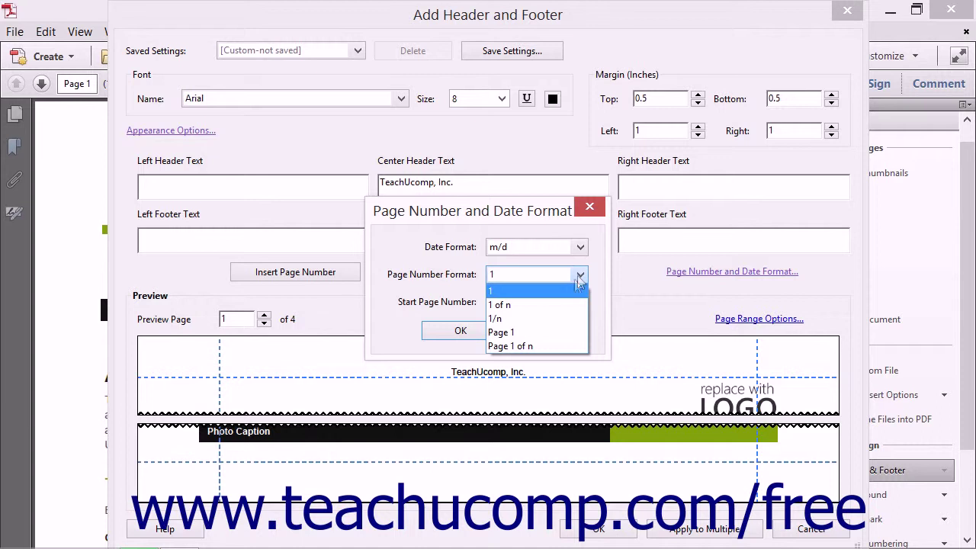
click(561, 304)
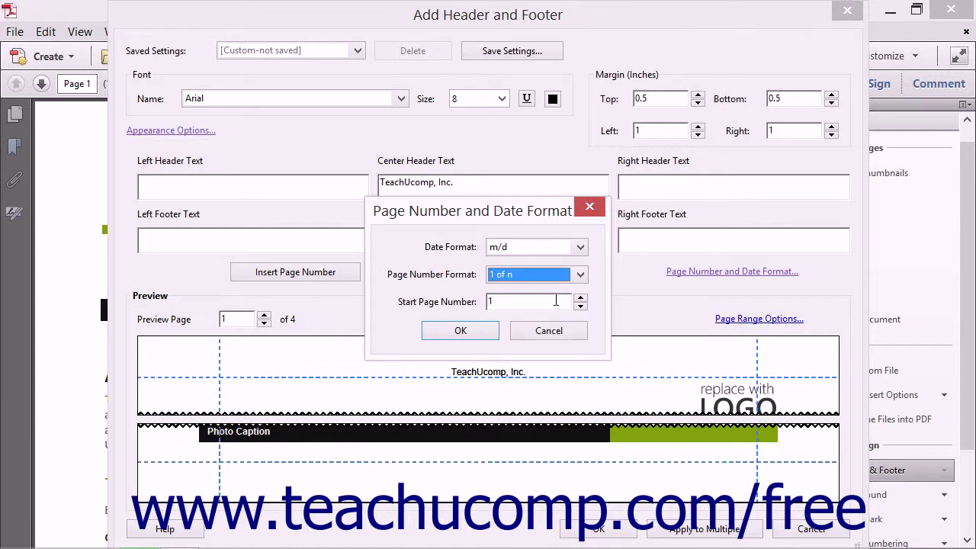
click(516, 303)
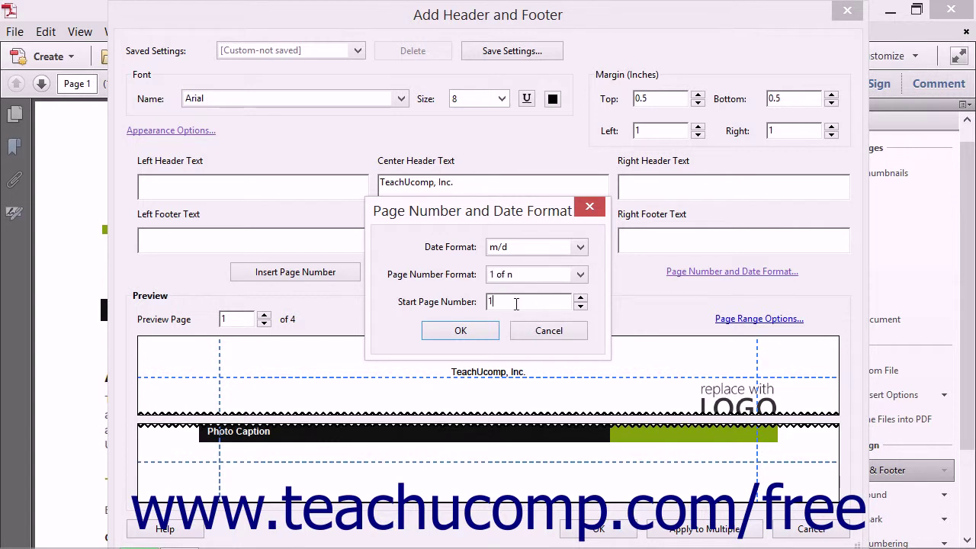
click(465, 332)
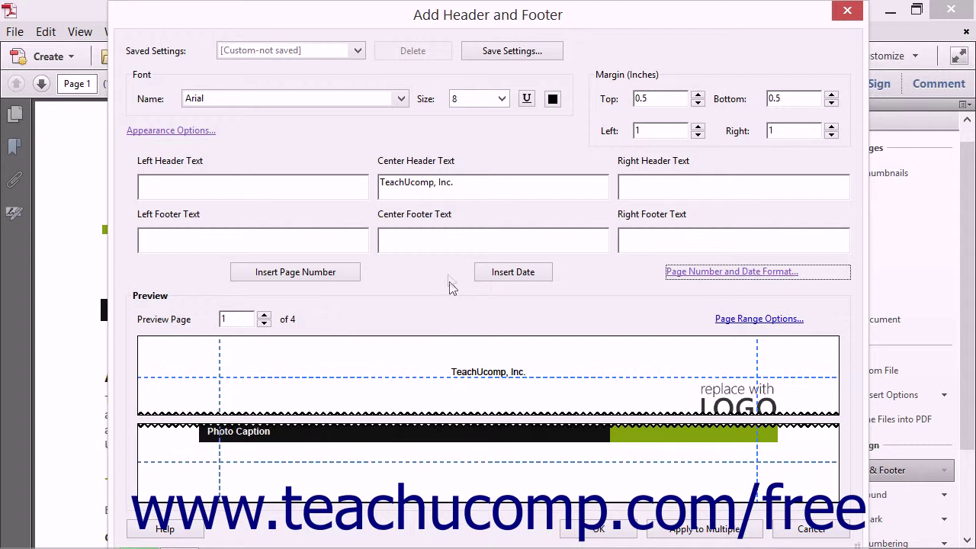
Insert a page number in the centre footer and the current date in the left header
click(432, 240)
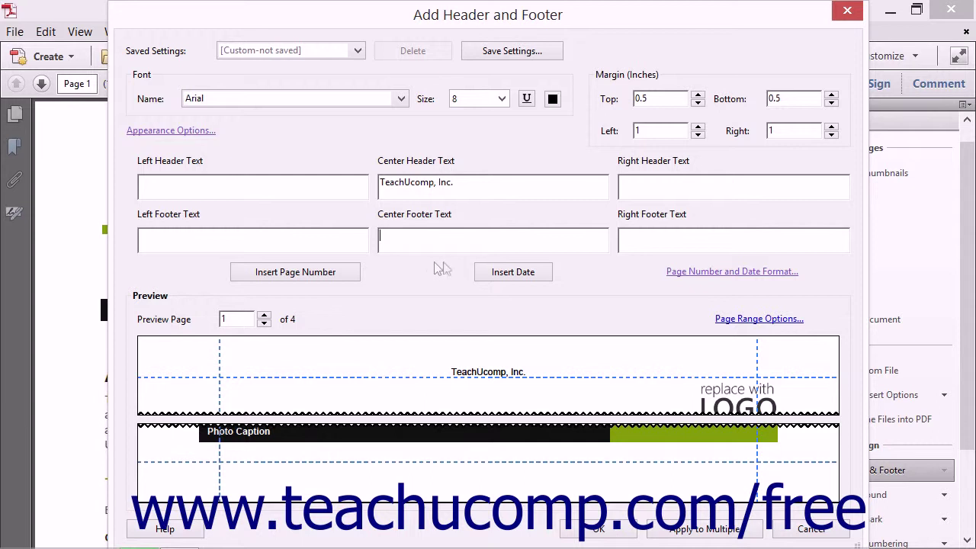
click(296, 276)
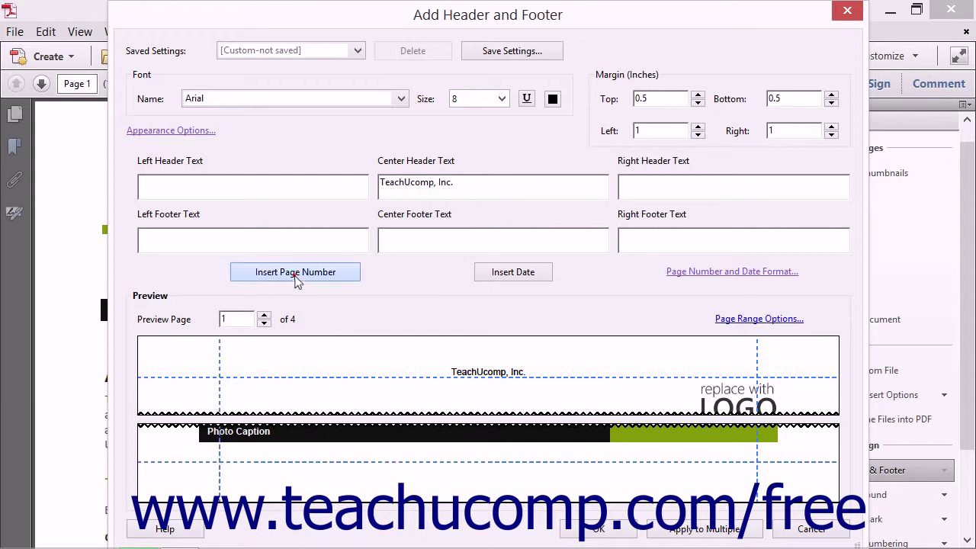
click(225, 184)
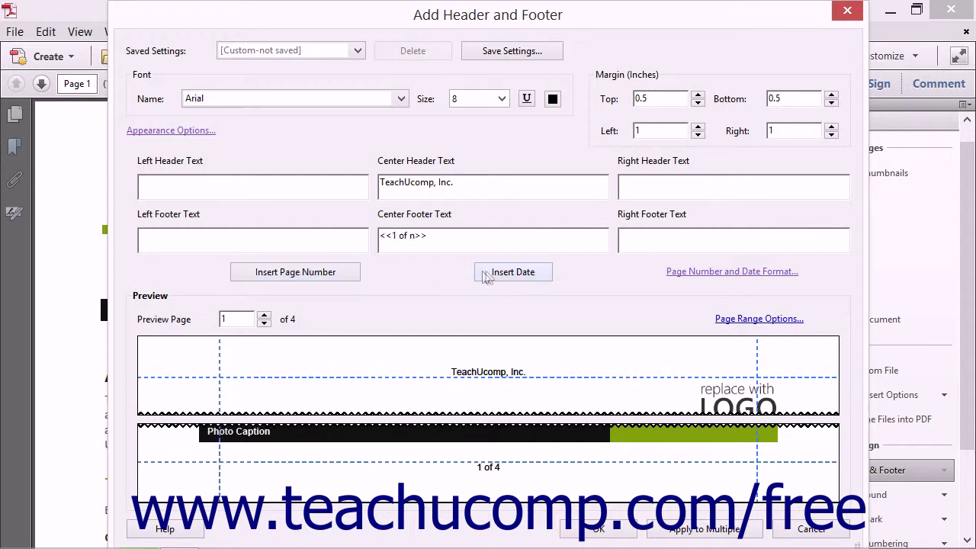
click(512, 272)
click(211, 319)
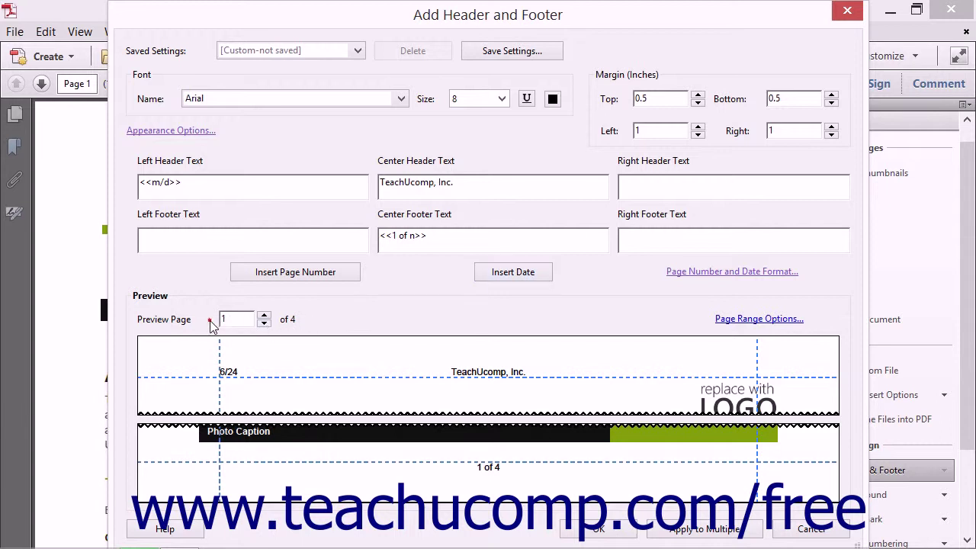
click(265, 315)
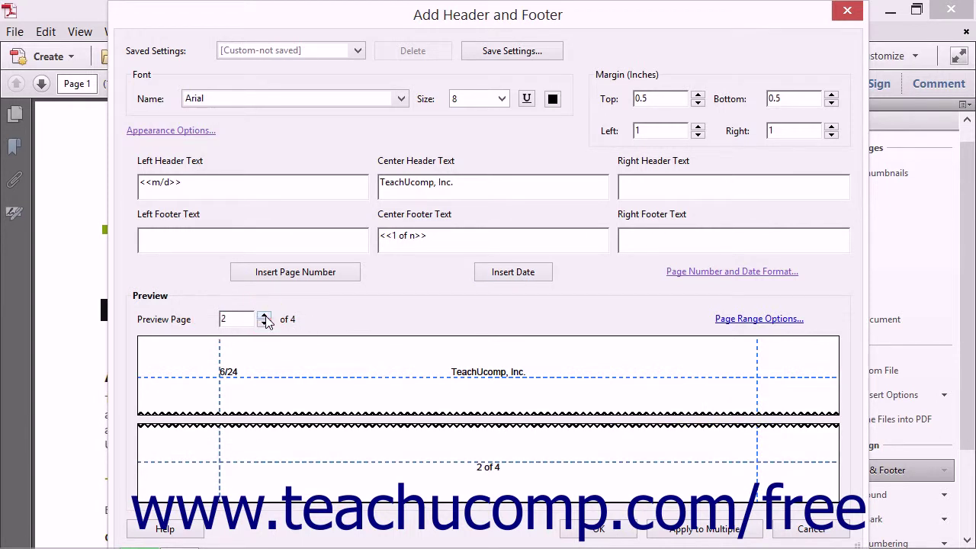
click(265, 315)
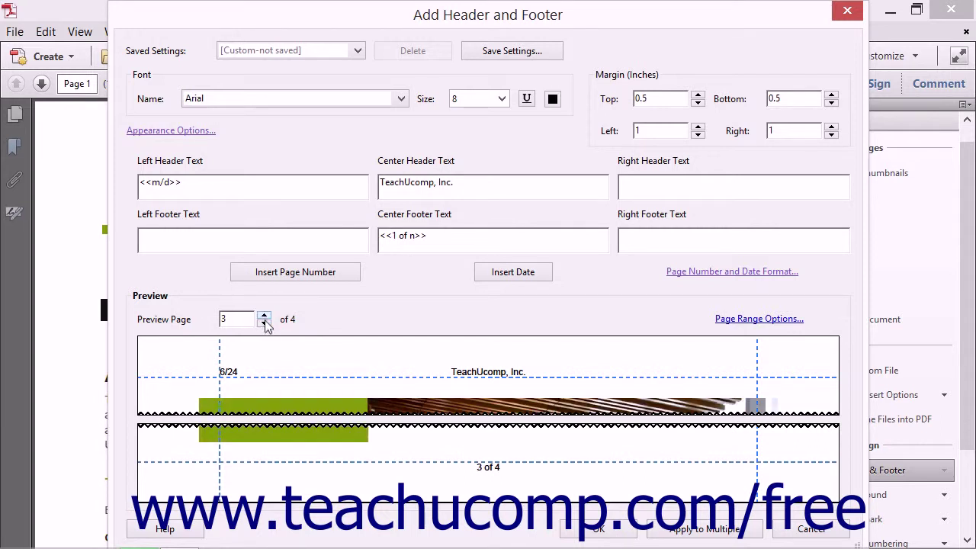
click(265, 324)
click(265, 324)
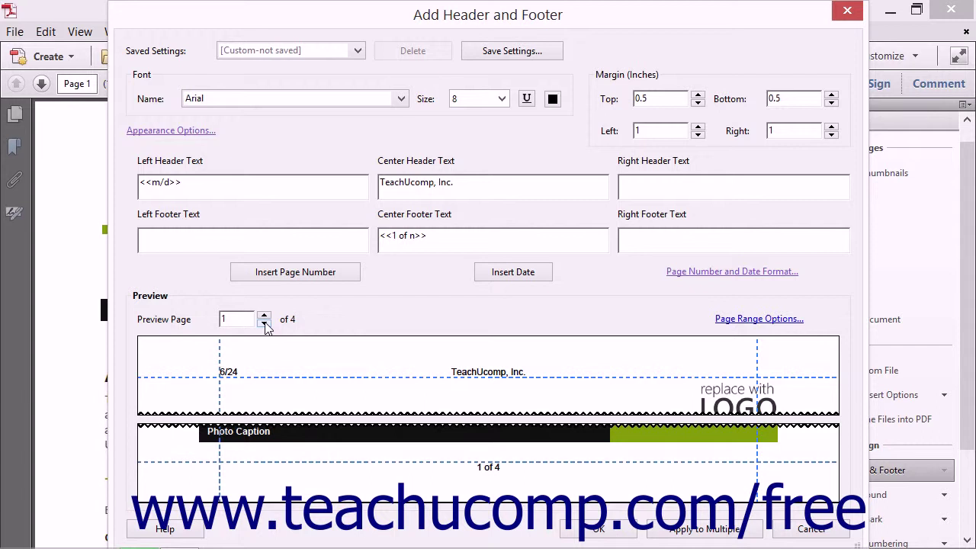
click(728, 325)
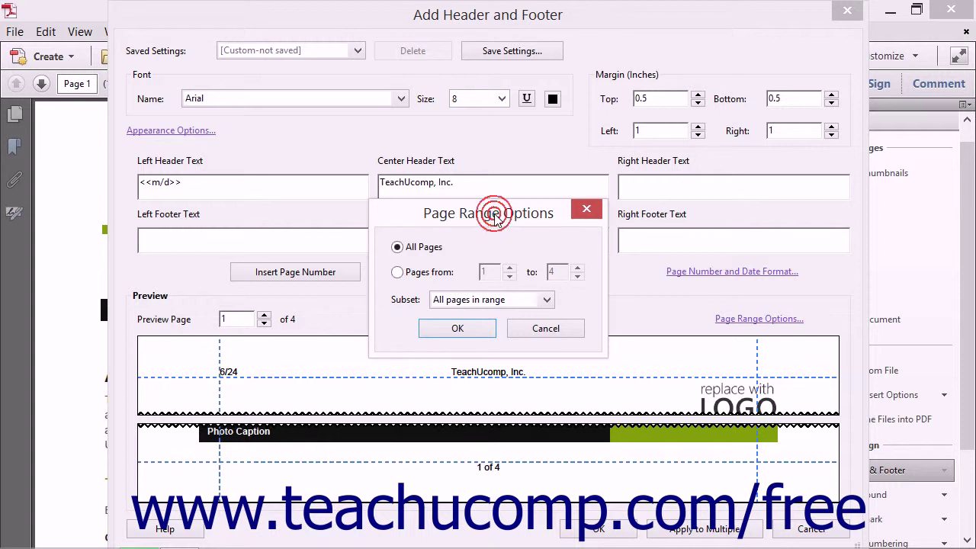
click(458, 329)
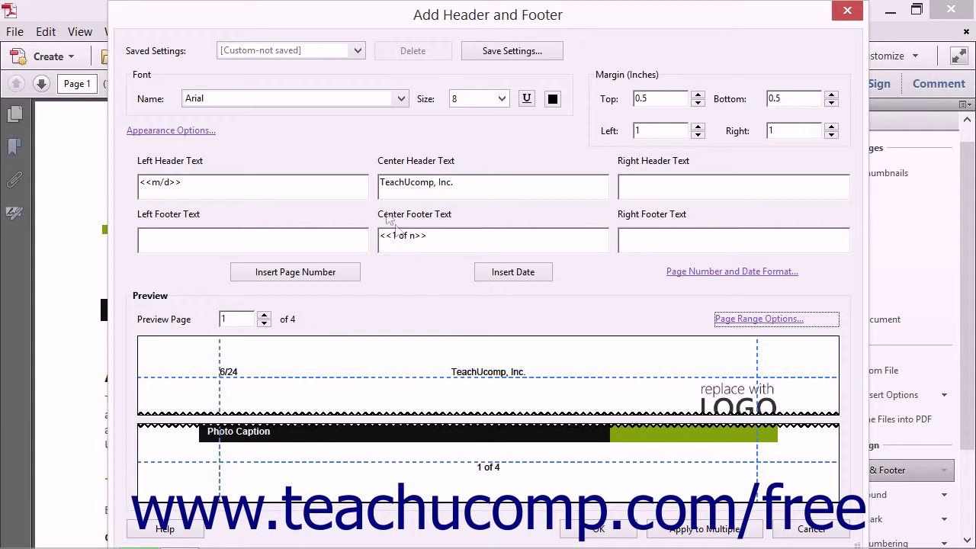
click(174, 56)
Save the current header and footer settings as 'Default' and keep them selected
click(492, 54)
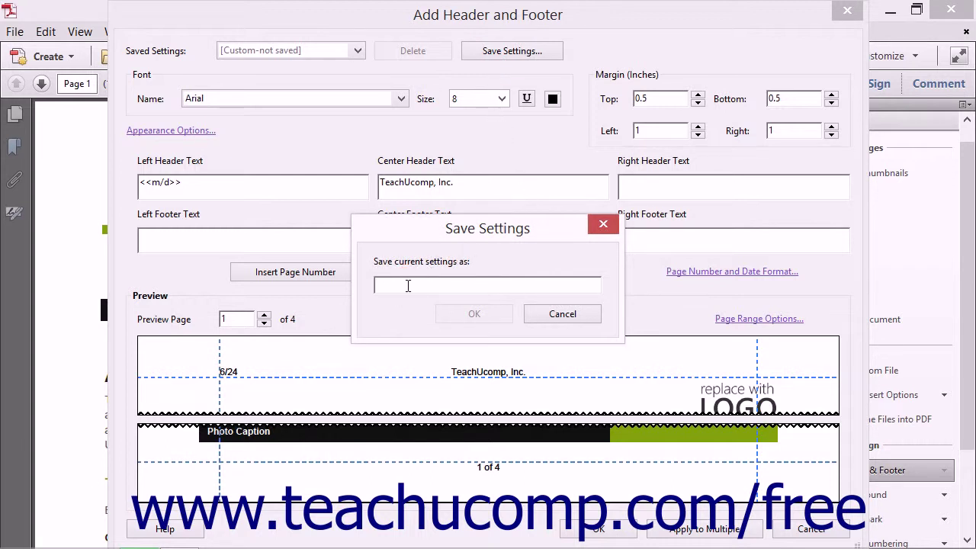
text(Default)
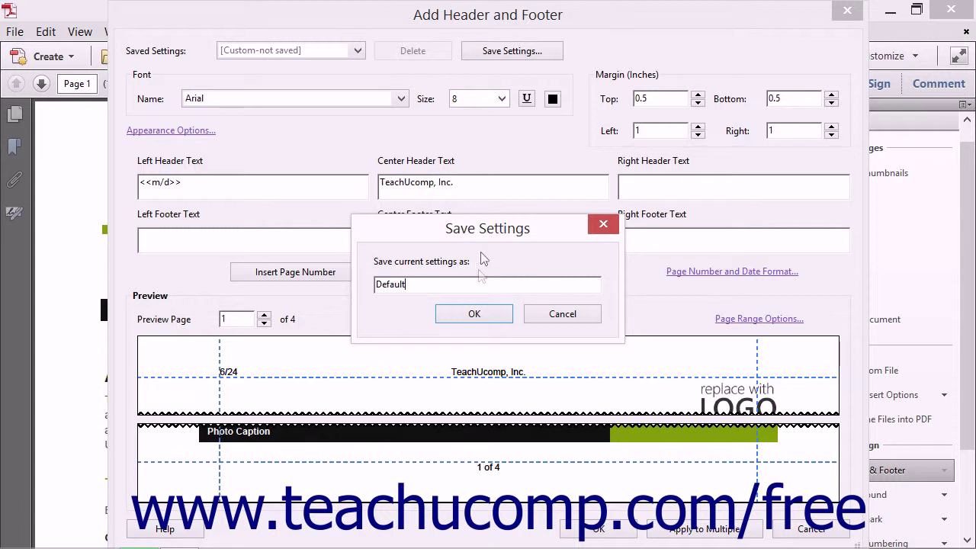
click(473, 313)
click(357, 51)
click(359, 34)
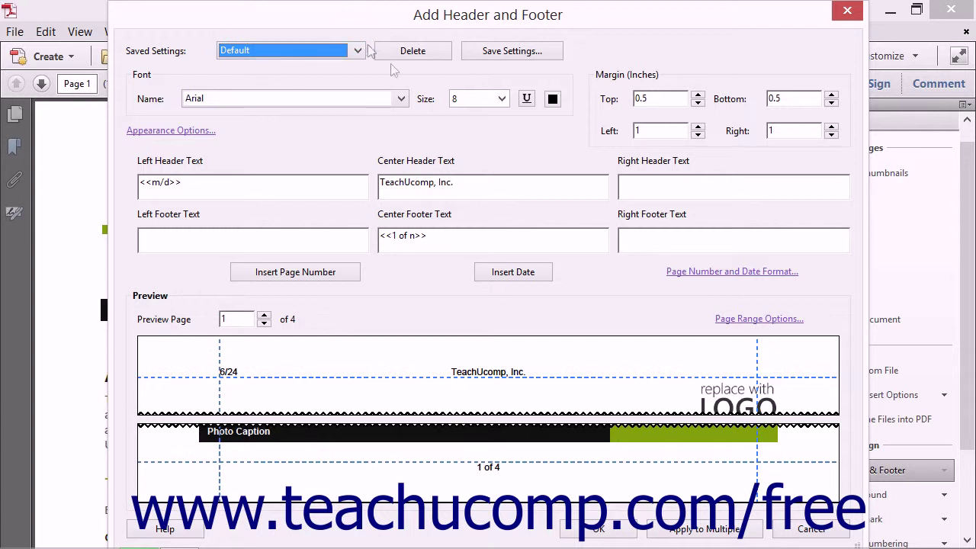
Apply the date, TeachUcomp, Inc. header and page-number footer to the newsletter
click(624, 532)
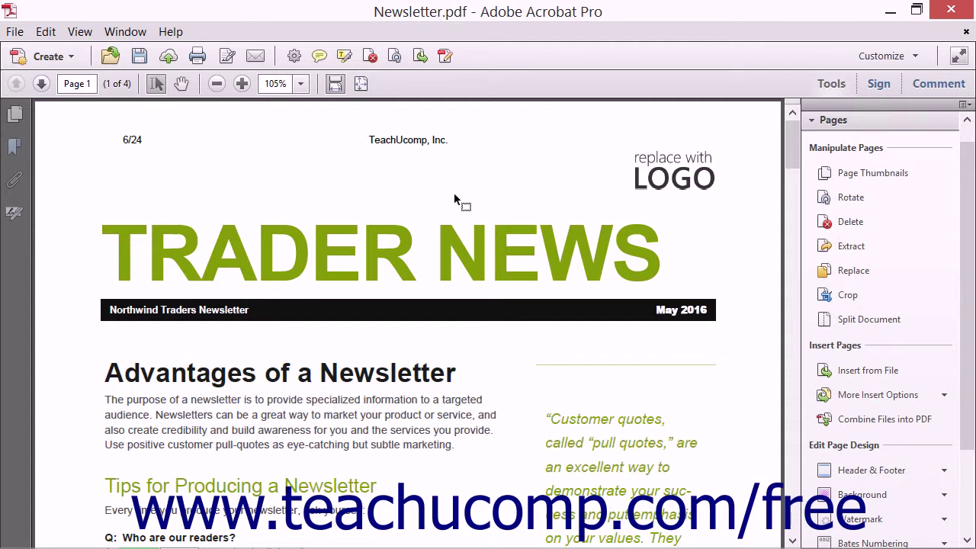
click(884, 471)
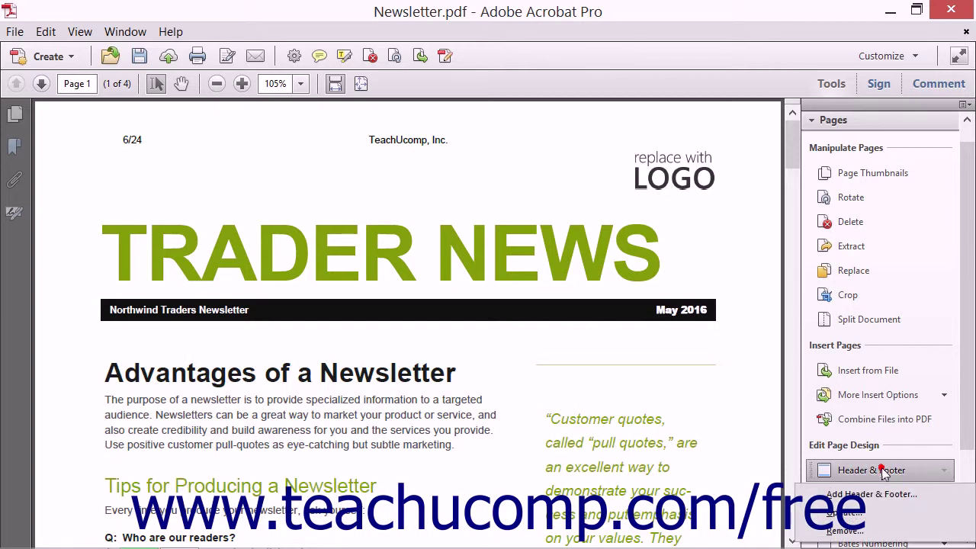
click(875, 514)
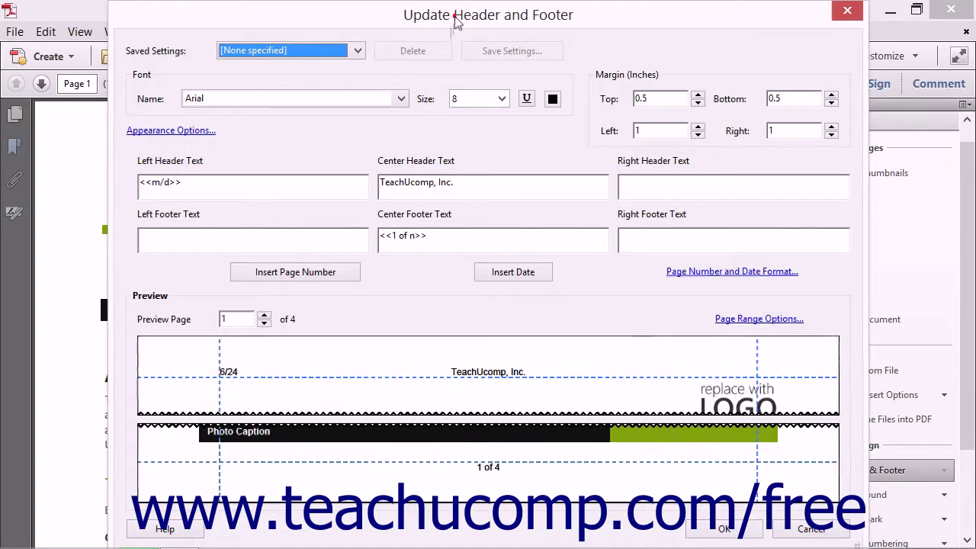
click(455, 17)
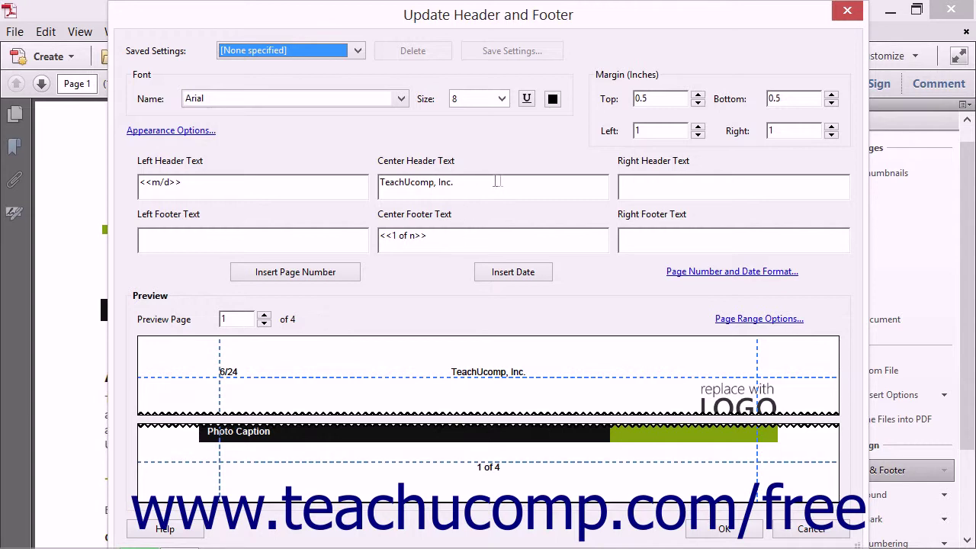
click(703, 534)
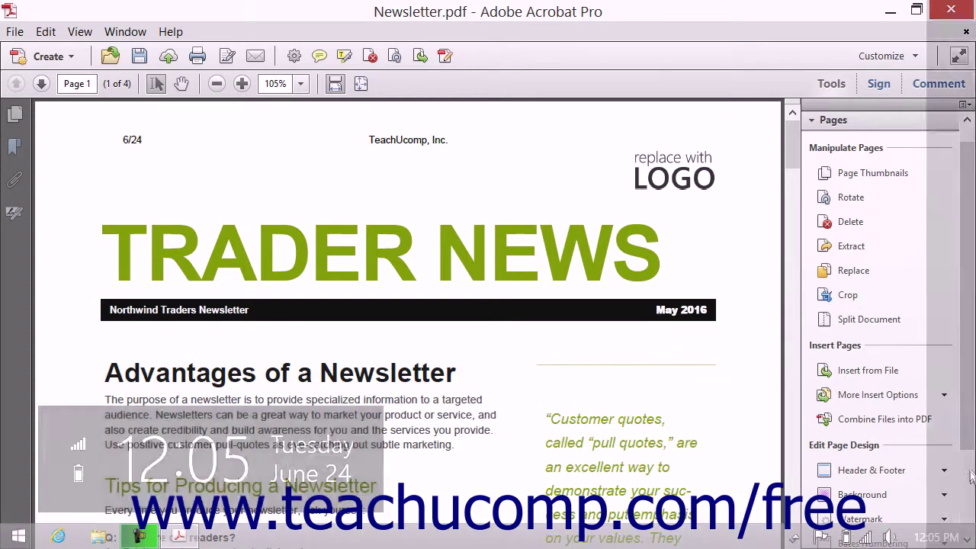
Remove the header and footer from the newsletter, confirming the removal
click(851, 473)
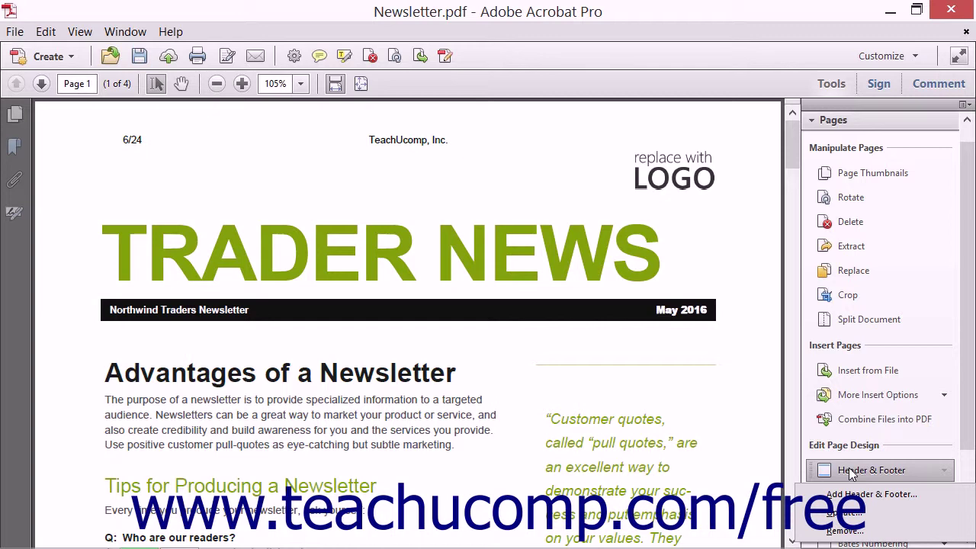
click(850, 533)
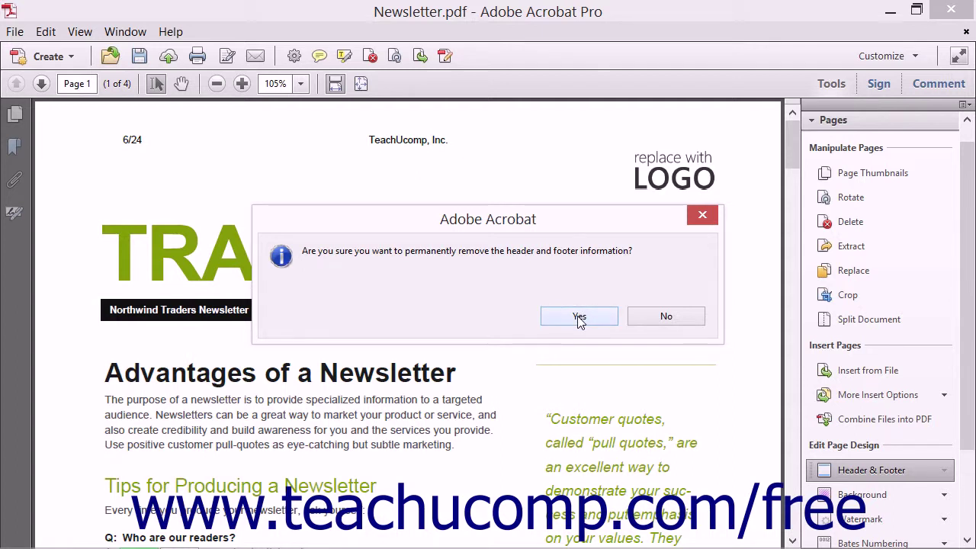
click(579, 316)
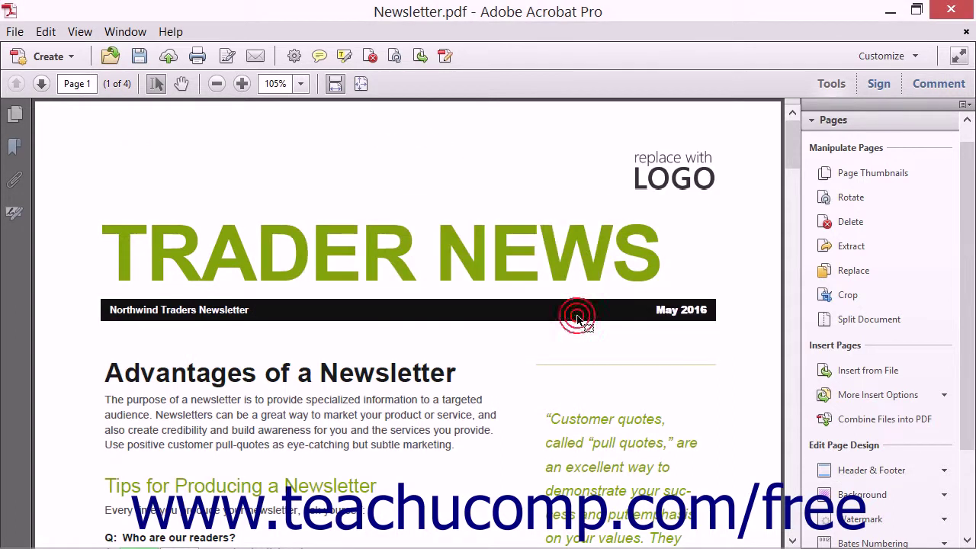